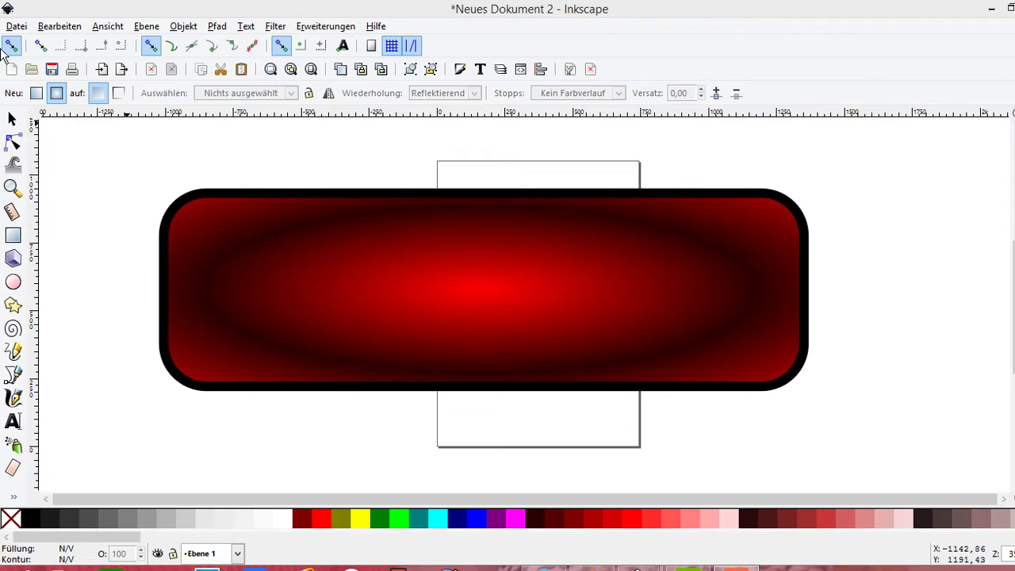
Step: Create a new blank document from the File menu
{"action": "left_click", "coordinate": [16, 30]}
{"action": "left_click", "coordinate": [34, 48]}
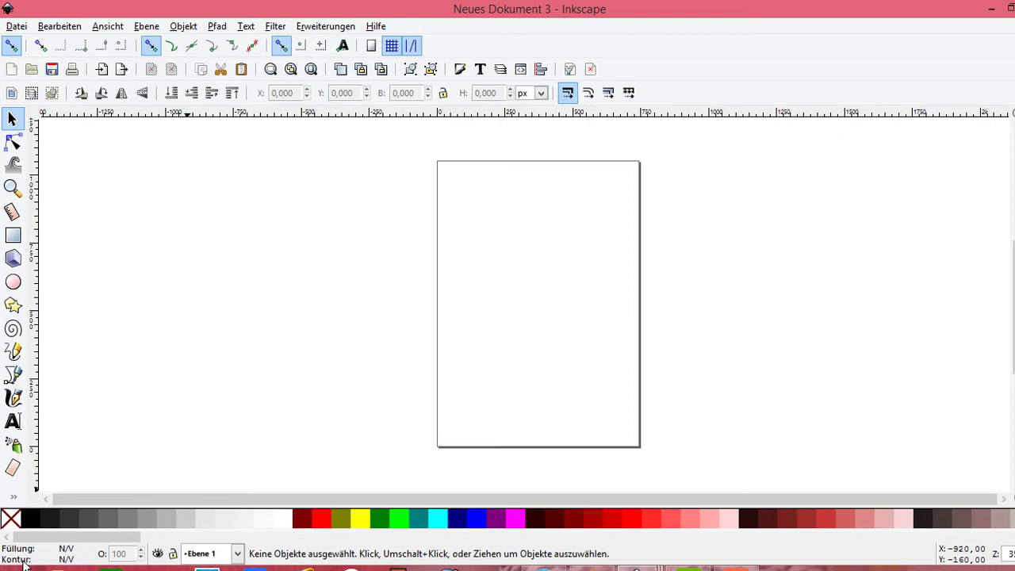
Step: Draw a red ellipse over the page's left edge and raise its opacity to 100
{"action": "left_click", "coordinate": [13, 283]}
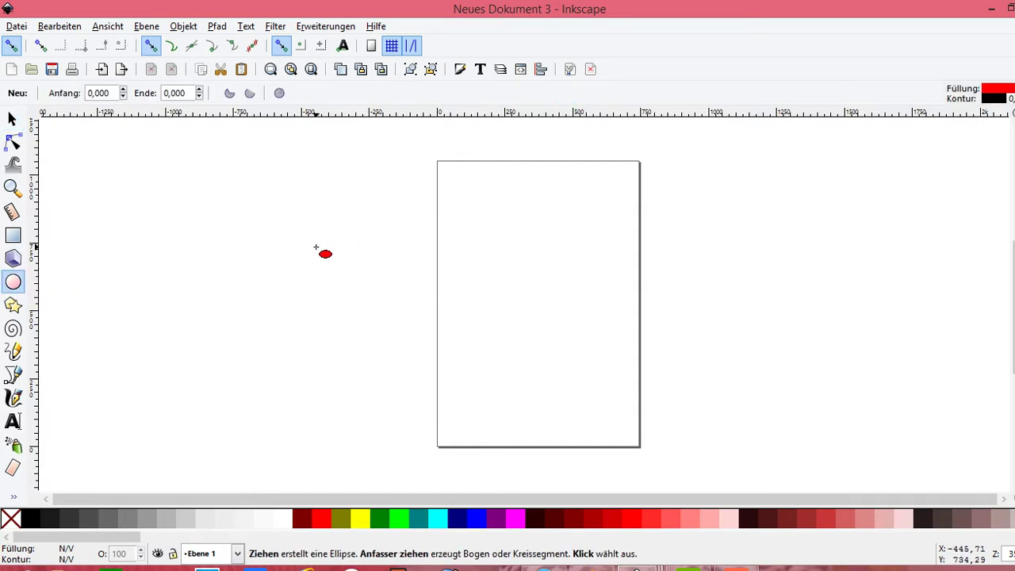
{"action": "left_click_drag", "start_coordinate": [315, 247], "coordinate": [485, 348]}
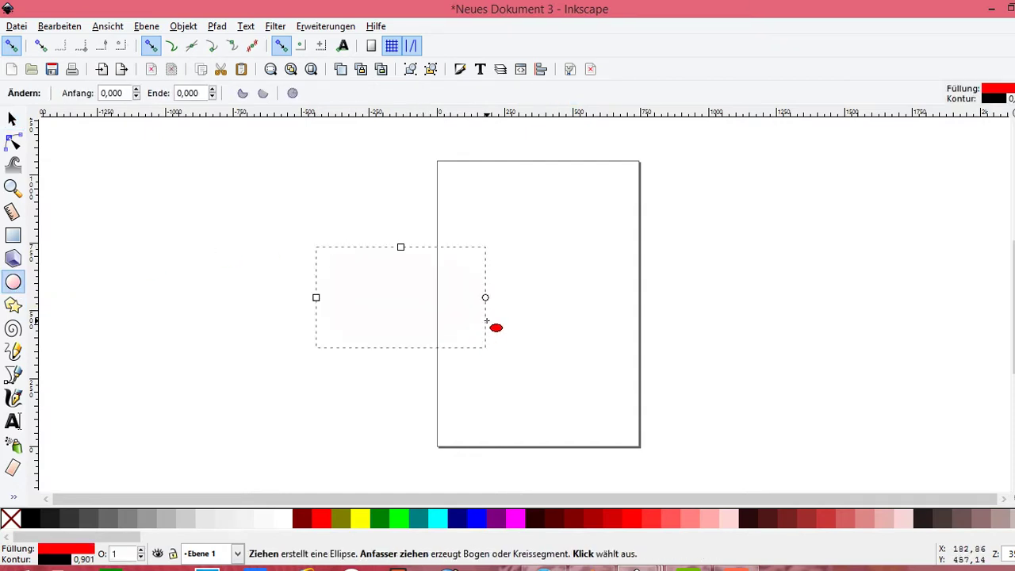
{"action": "left_click", "coordinate": [140, 550]}
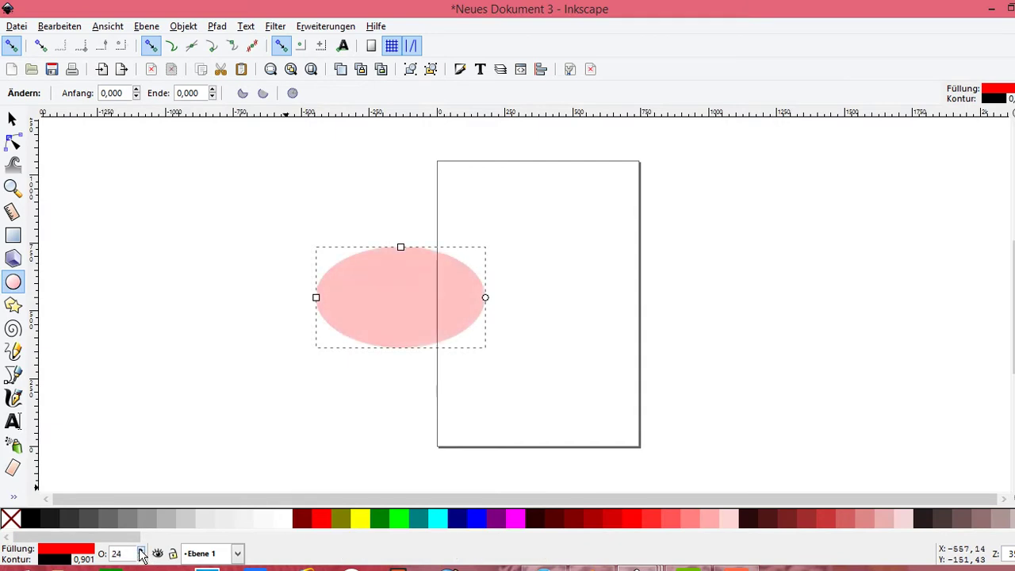
{"action": "left_click", "coordinate": [140, 550]}
{"action": "left_click", "coordinate": [140, 550]}
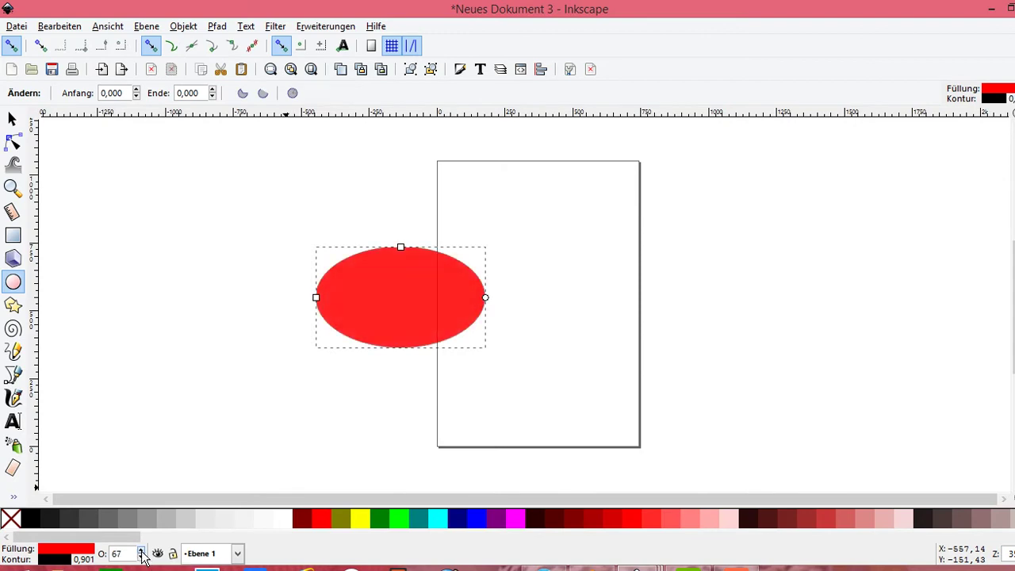
{"action": "left_click", "coordinate": [141, 551]}
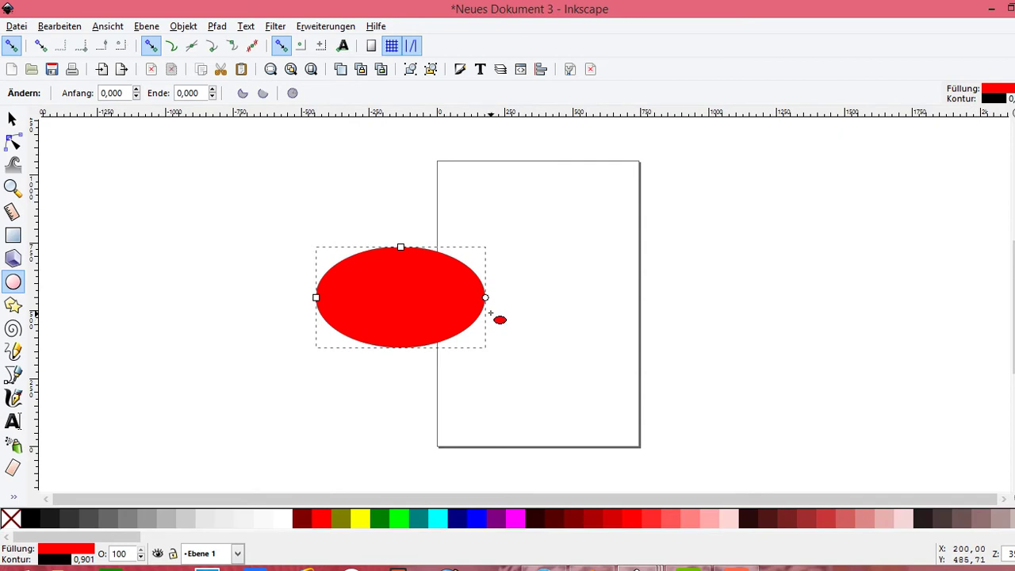
Step: Stretch the ellipse into a large near-circle, try pie and arc shapes, then restore it whole
{"action": "mouse_move", "coordinate": [401, 250]}
{"action": "left_mouse_down"}
{"action": "mouse_move", "coordinate": [423, 184]}
{"action": "mouse_move", "coordinate": [417, 168]}
{"action": "mouse_move", "coordinate": [428, 163]}
{"action": "left_mouse_up"}
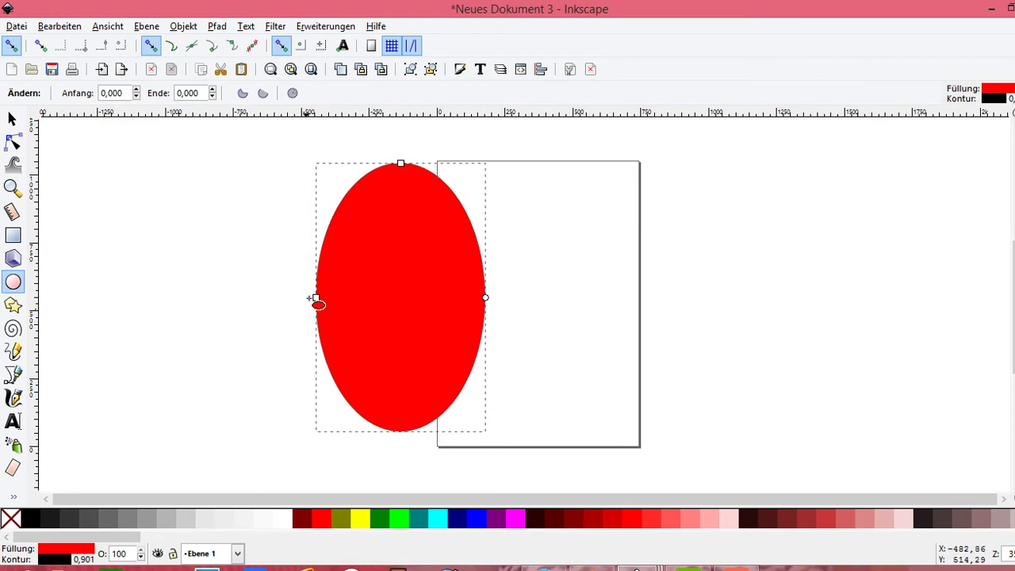
{"action": "left_click_drag", "start_coordinate": [315, 297], "coordinate": [253, 300]}
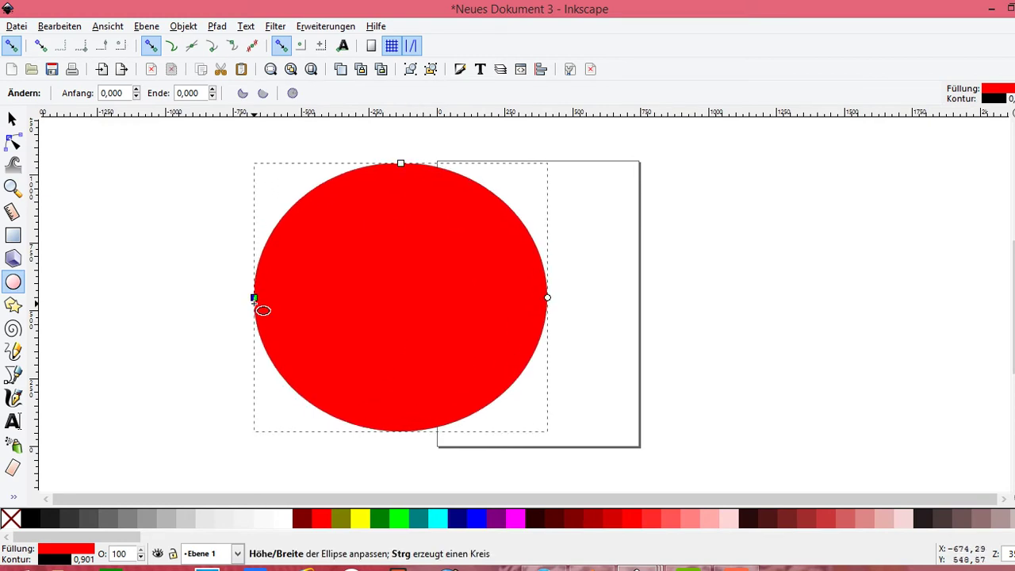
{"action": "mouse_move", "coordinate": [547, 299]}
{"action": "left_mouse_down"}
{"action": "mouse_move", "coordinate": [514, 225]}
{"action": "mouse_move", "coordinate": [512, 255]}
{"action": "left_mouse_up"}
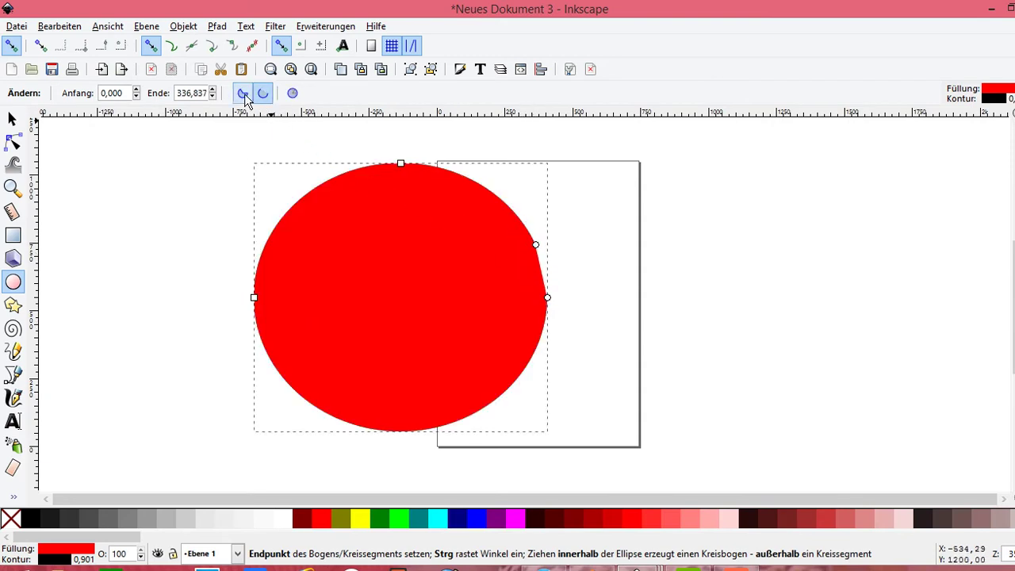
{"action": "left_click", "coordinate": [243, 94]}
{"action": "left_click", "coordinate": [261, 93]}
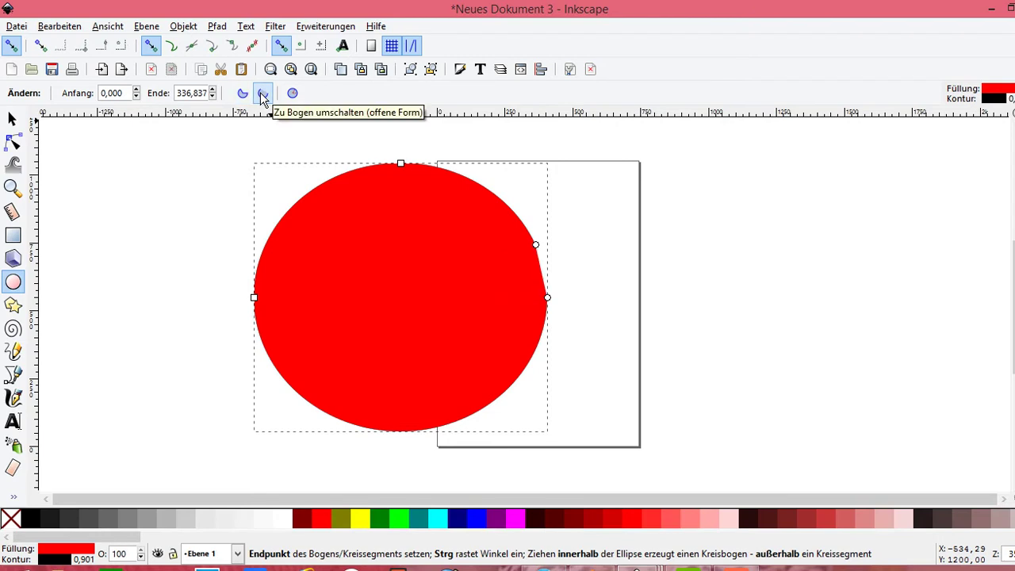
{"action": "left_click", "coordinate": [292, 93]}
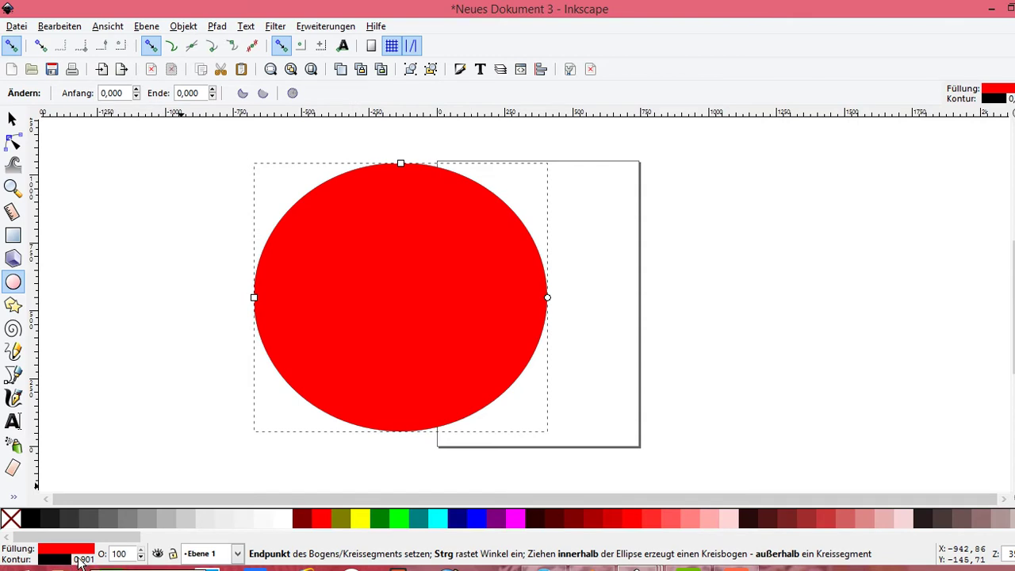
Step: Set the circle's black outline width to 1 cm
{"action": "right_click", "coordinate": [79, 560]}
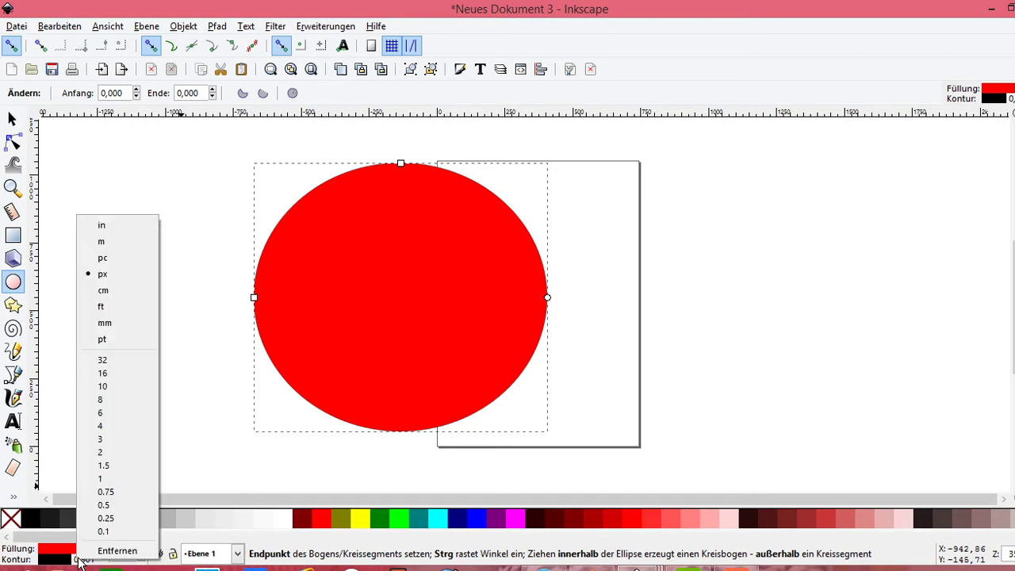
{"action": "left_click", "coordinate": [111, 291]}
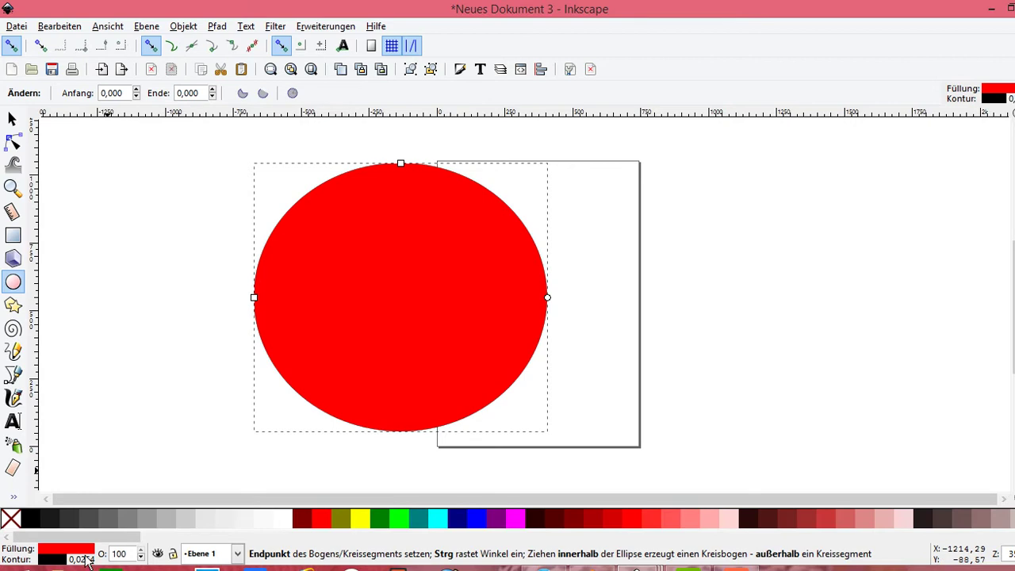
{"action": "right_click", "coordinate": [88, 560]}
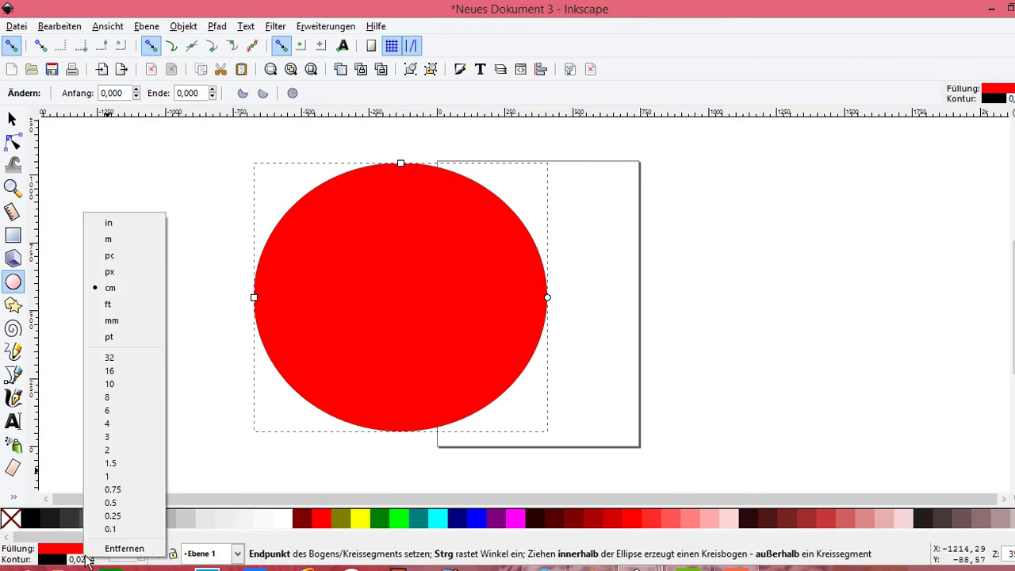
{"action": "left_click", "coordinate": [115, 475]}
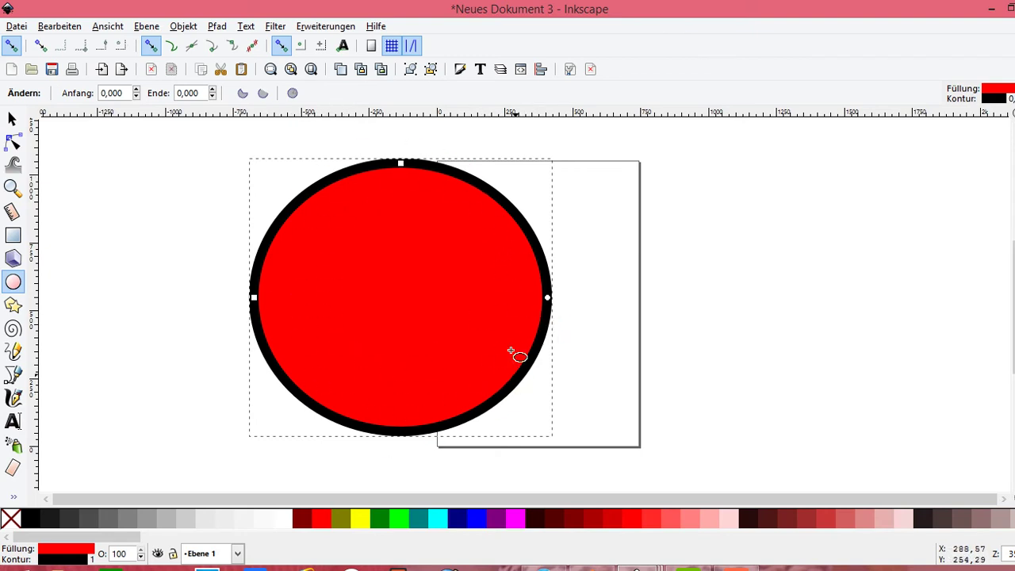
{"action": "right_click", "coordinate": [71, 563]}
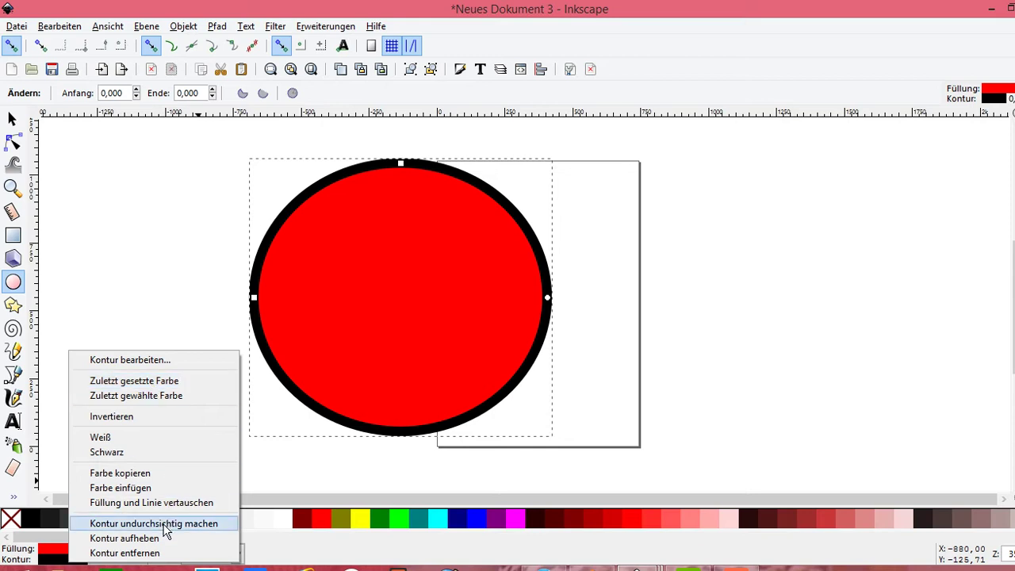
Step: Make the outline fully opaque and set the fill to Fuchsia after trying yellow, navy and dark red
{"action": "left_click", "coordinate": [165, 525]}
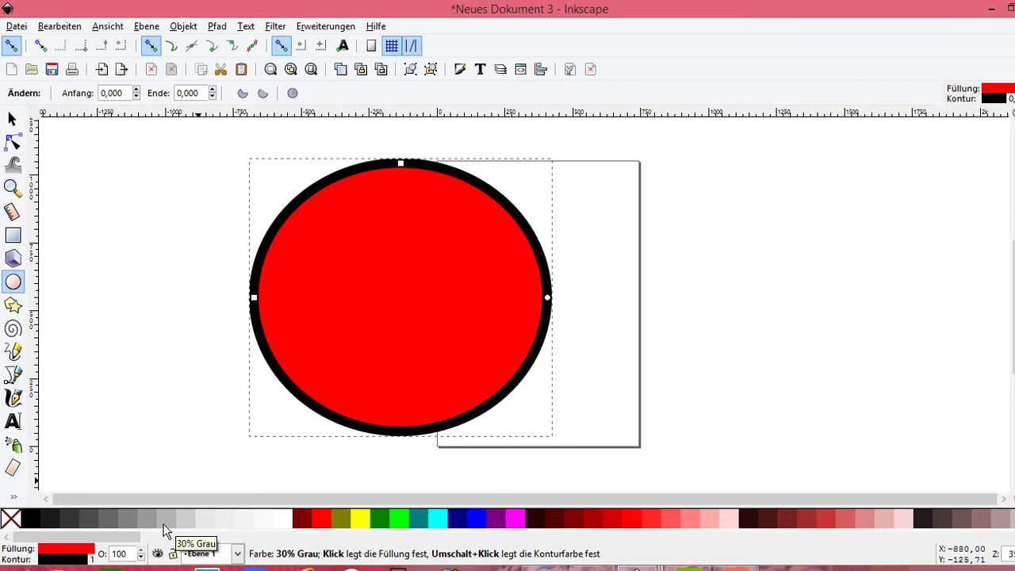
{"action": "left_click", "coordinate": [364, 519]}
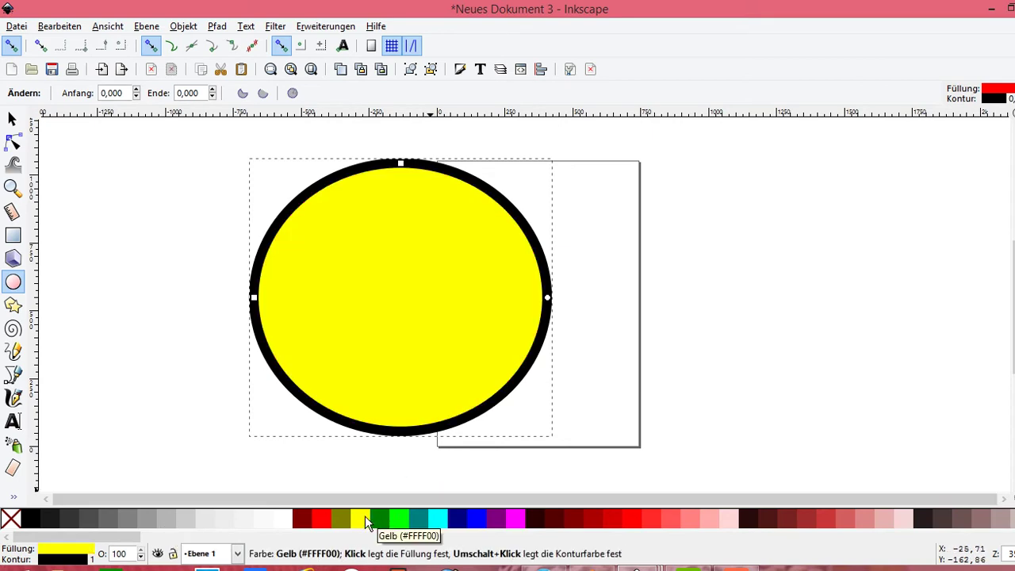
{"action": "left_click", "coordinate": [463, 517]}
{"action": "left_click", "coordinate": [531, 516]}
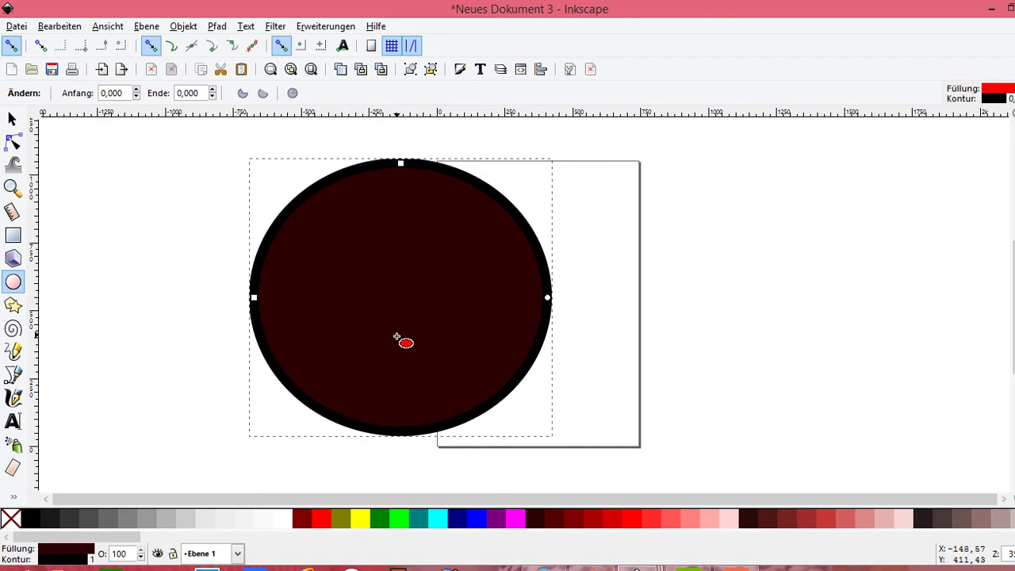
{"action": "left_click", "coordinate": [516, 519]}
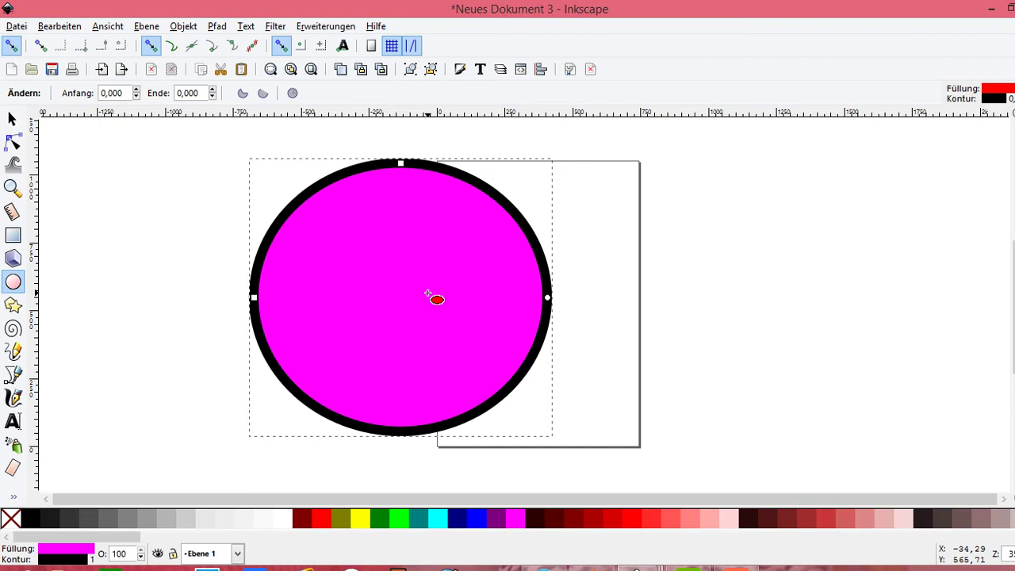
Step: Give the circle a pure red fill and drag a radial gradient out from its centre
{"action": "key", "text": "ctrl"}
{"action": "key", "text": "g"}
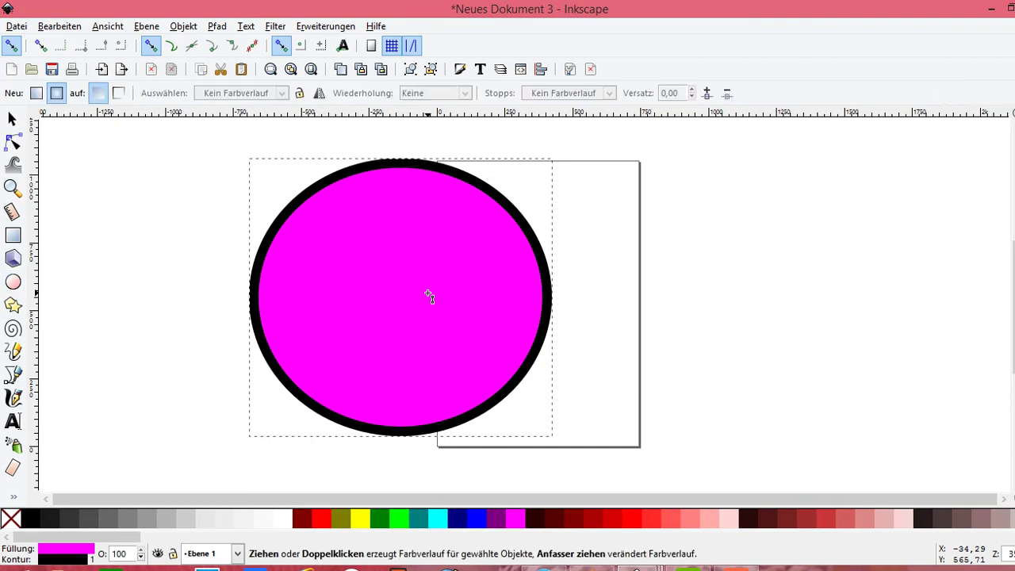
{"action": "left_click", "coordinate": [750, 519]}
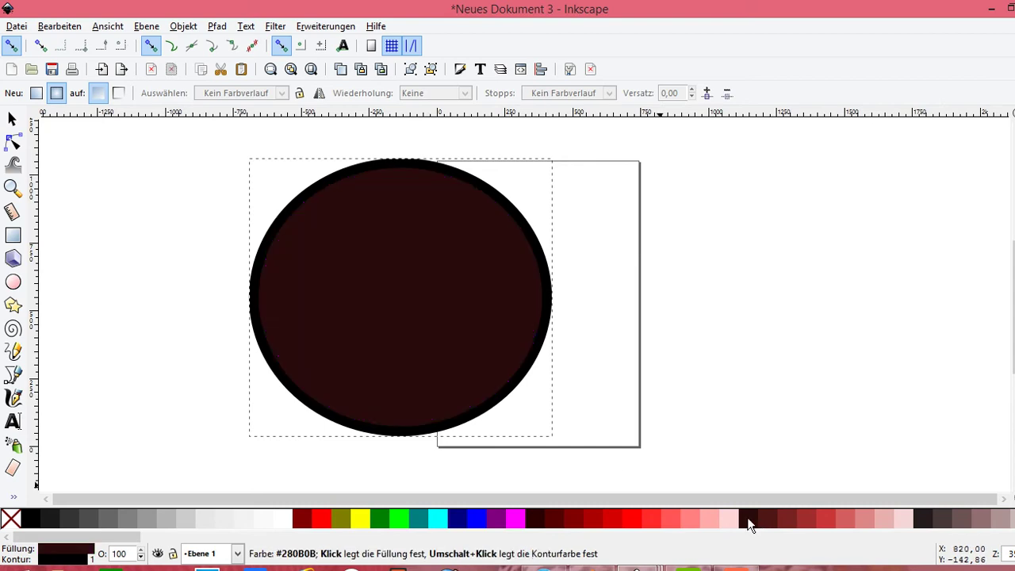
{"action": "left_click", "coordinate": [631, 522]}
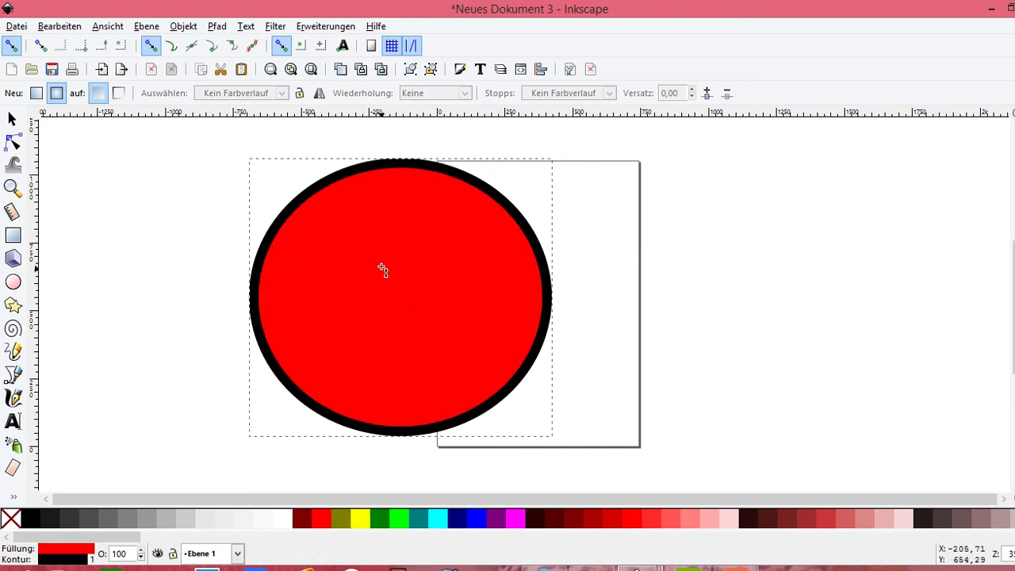
{"action": "left_click_drag", "start_coordinate": [389, 283], "coordinate": [477, 326]}
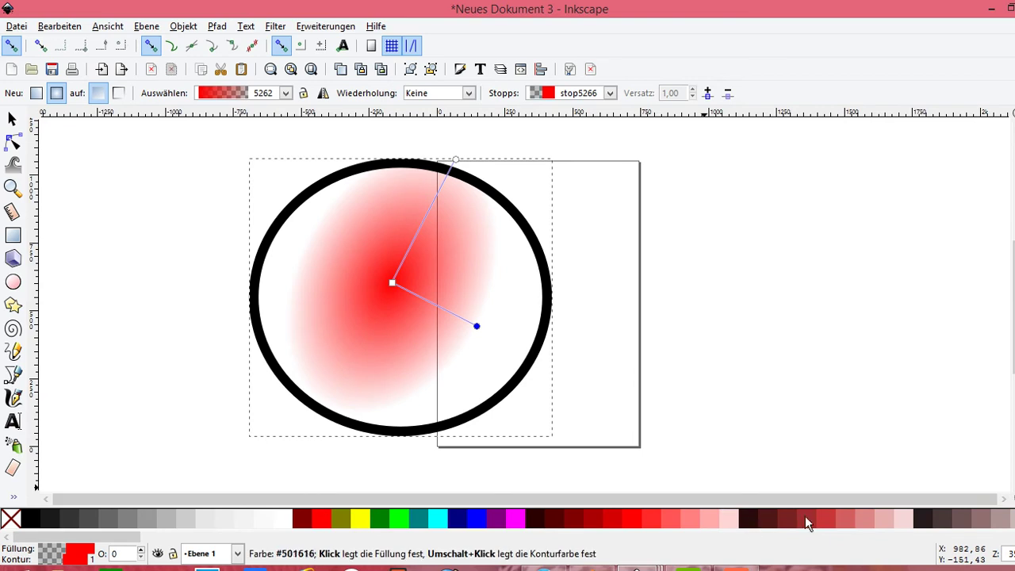
Step: Make the gradient's outer stop dark and centre the gradient with an adjusted radius
{"action": "left_click", "coordinate": [919, 527]}
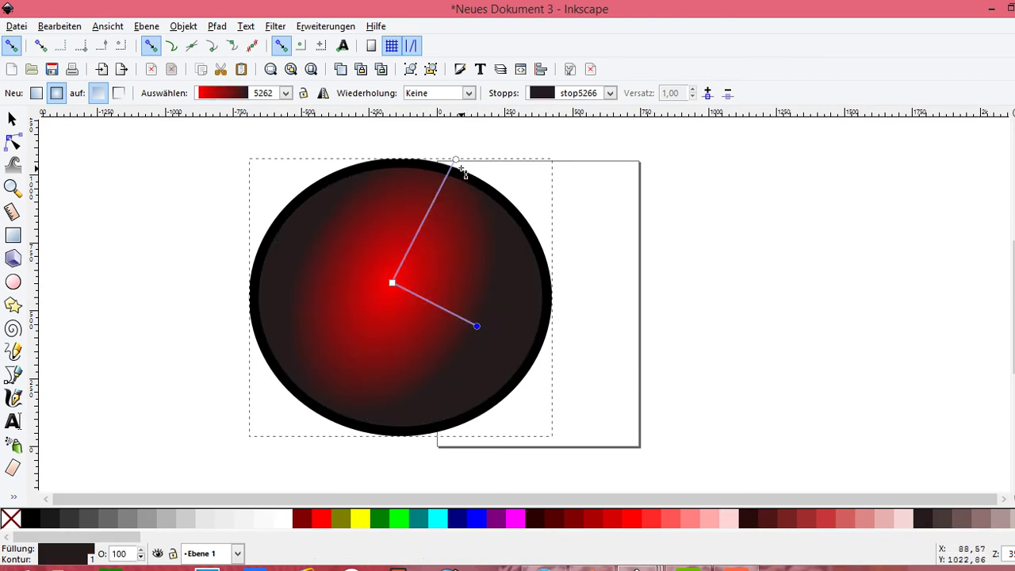
{"action": "mouse_move", "coordinate": [457, 161]}
{"action": "left_mouse_down"}
{"action": "mouse_move", "coordinate": [451, 236]}
{"action": "mouse_move", "coordinate": [487, 277]}
{"action": "mouse_move", "coordinate": [480, 293]}
{"action": "mouse_move", "coordinate": [503, 301]}
{"action": "left_mouse_up"}
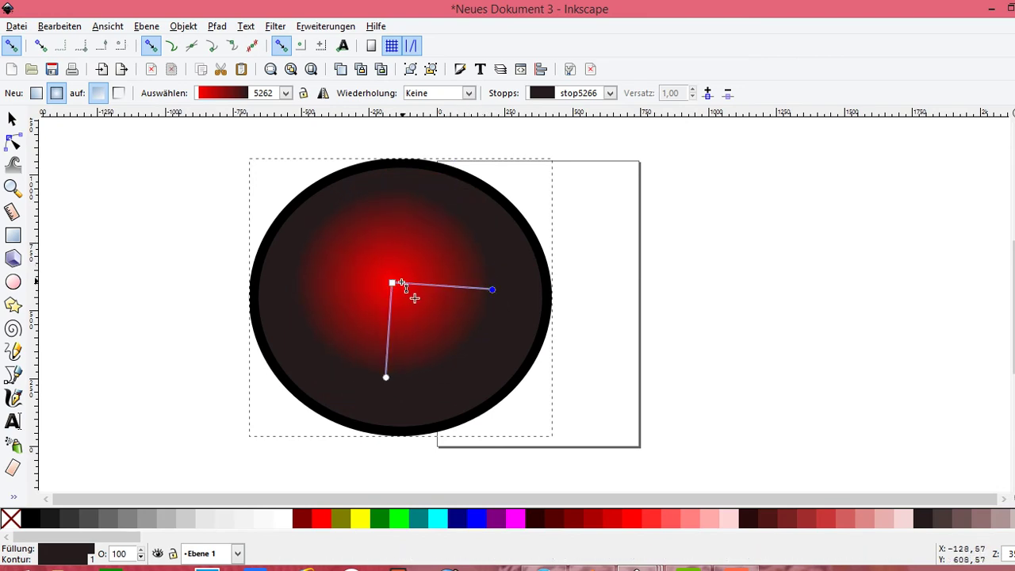
{"action": "mouse_move", "coordinate": [403, 297]}
{"action": "left_mouse_down"}
{"action": "mouse_move", "coordinate": [417, 306]}
{"action": "mouse_move", "coordinate": [391, 295]}
{"action": "left_mouse_up"}
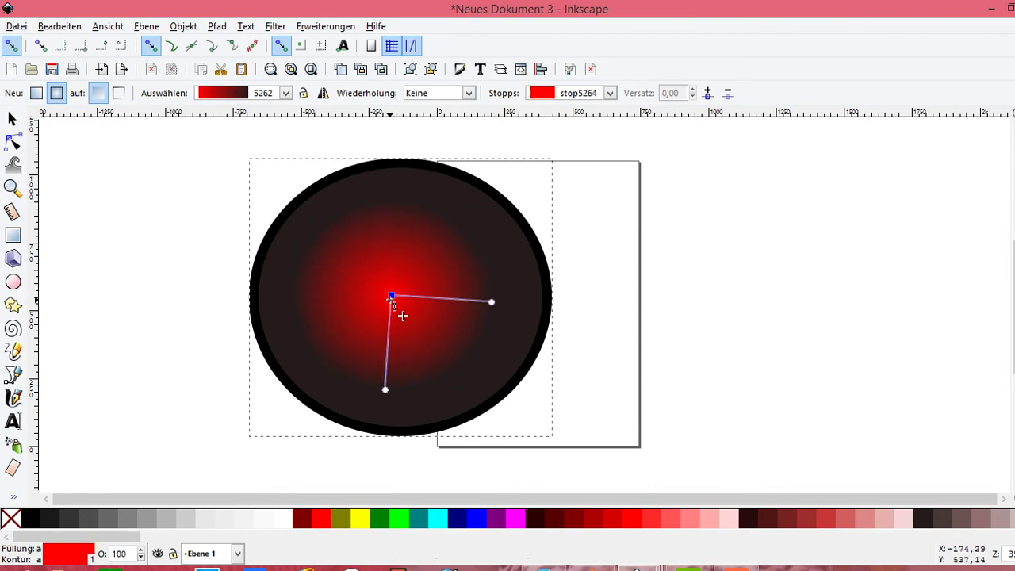
{"action": "left_click_drag", "start_coordinate": [390, 296], "coordinate": [410, 316]}
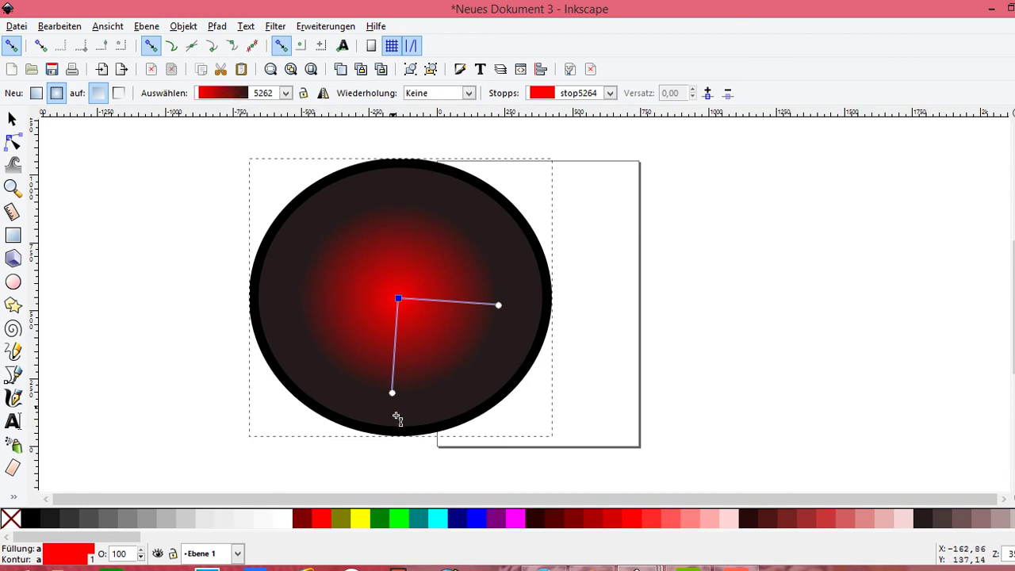
{"action": "left_click", "coordinate": [360, 518]}
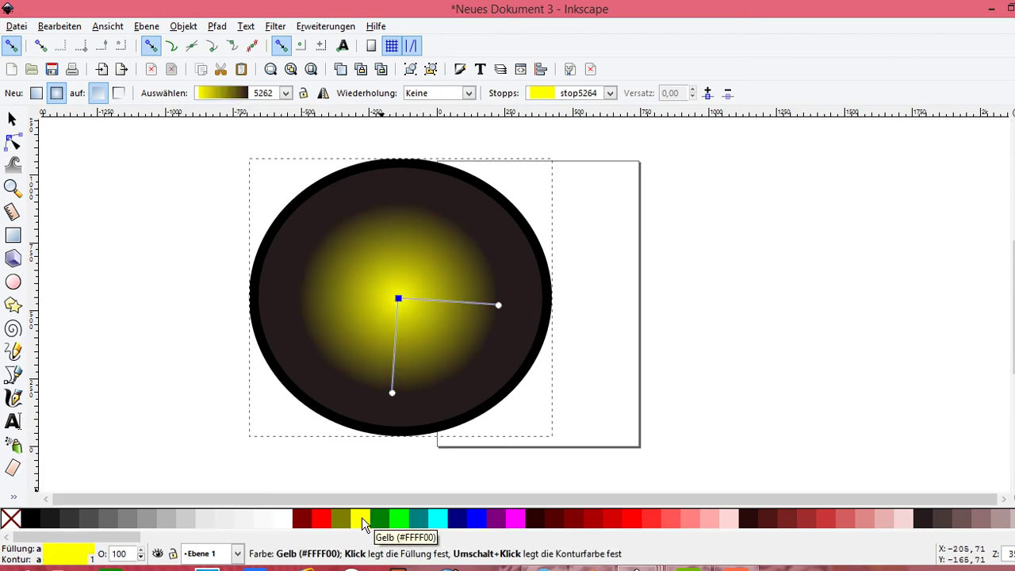
{"action": "left_click", "coordinate": [399, 517]}
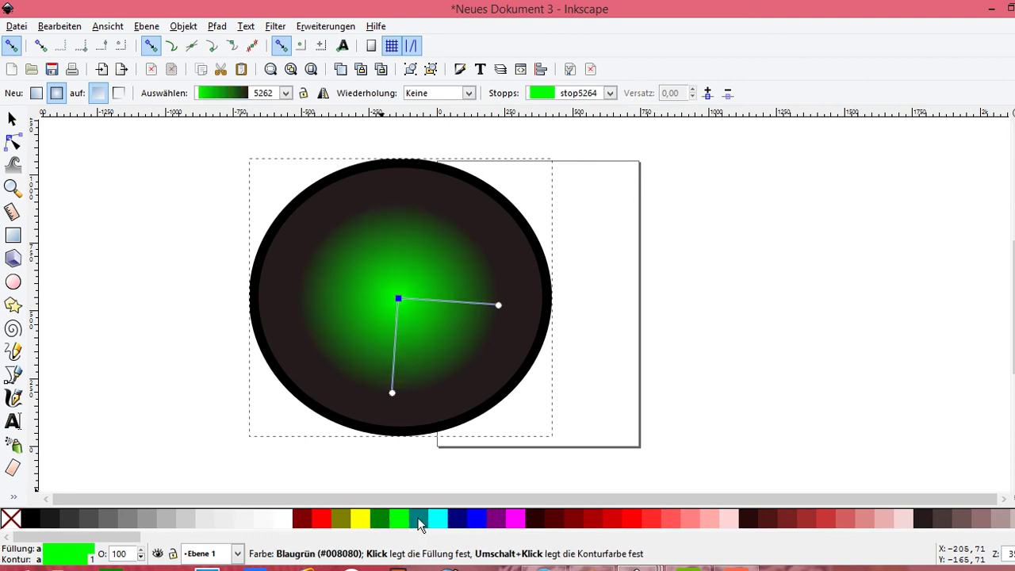
{"action": "left_click", "coordinate": [438, 517]}
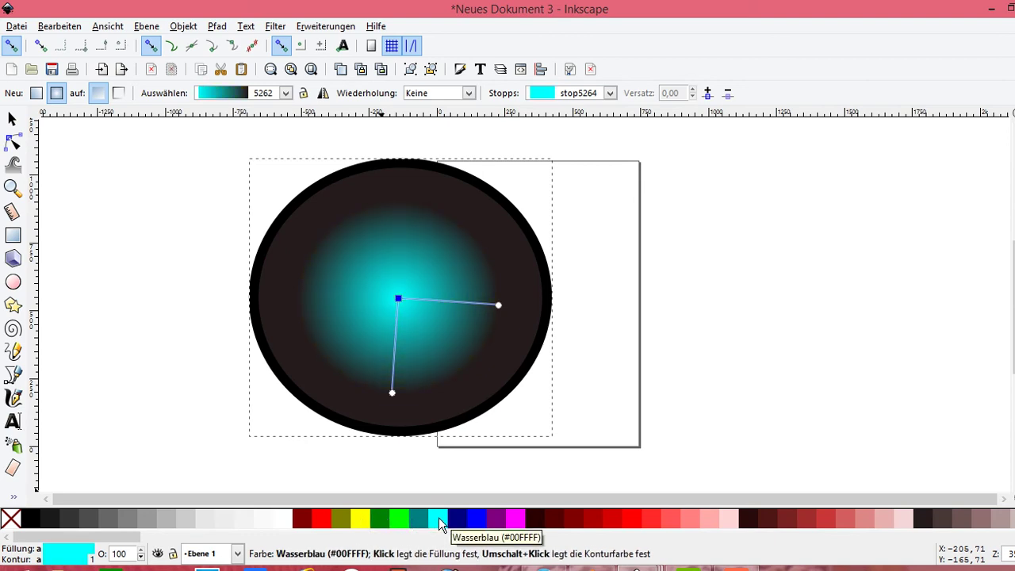
{"action": "left_click", "coordinate": [457, 520]}
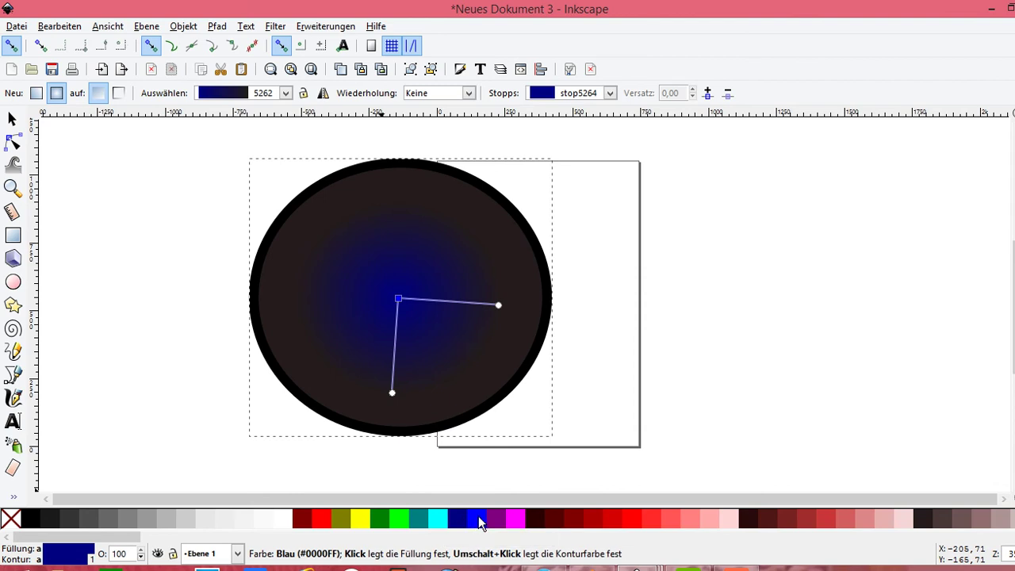
{"action": "left_click", "coordinate": [478, 516]}
{"action": "left_click", "coordinate": [498, 517]}
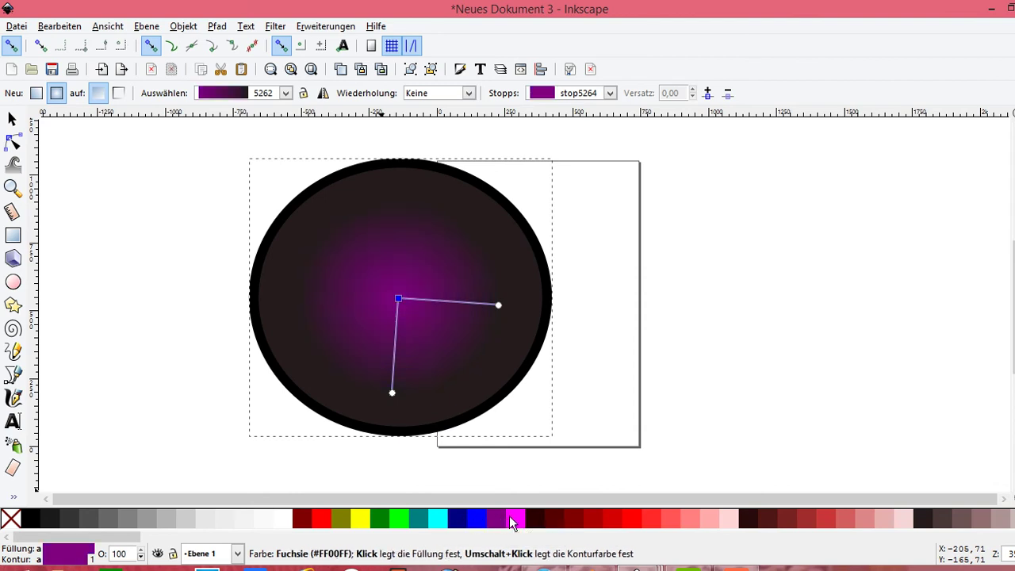
{"action": "left_click", "coordinate": [513, 519]}
{"action": "left_click", "coordinate": [534, 520]}
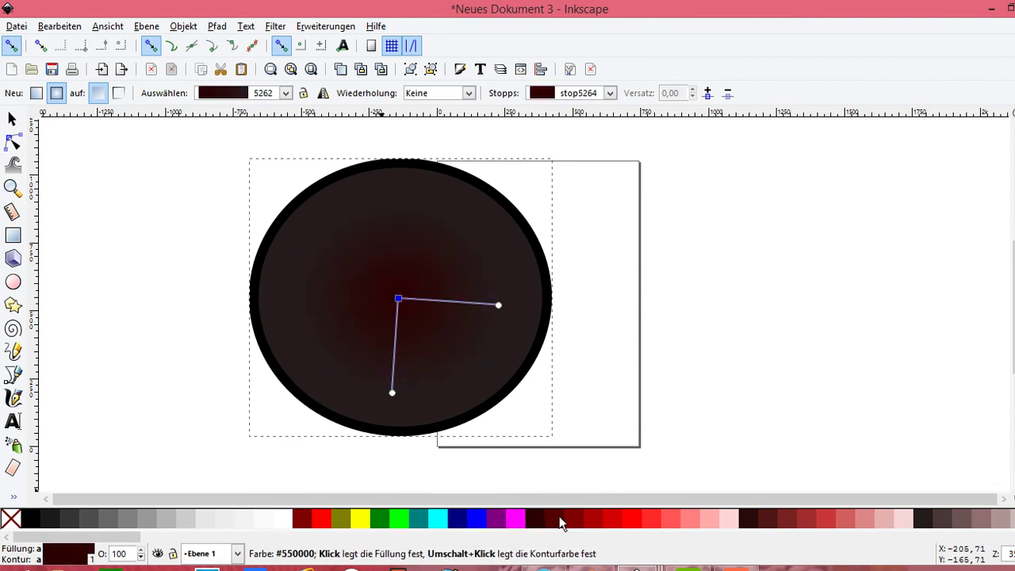
{"action": "left_click", "coordinate": [559, 519]}
{"action": "left_click", "coordinate": [573, 515]}
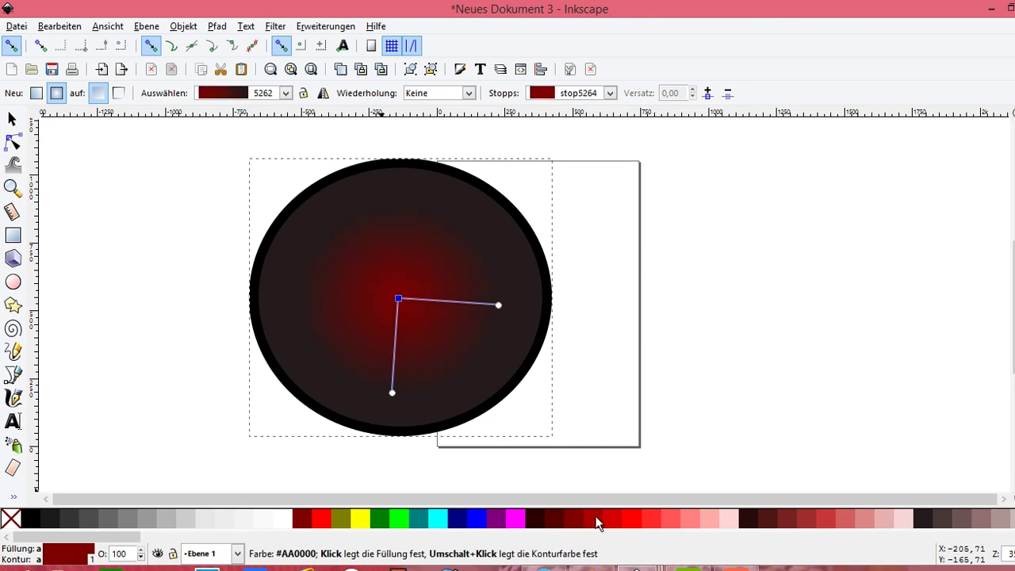
{"action": "left_click", "coordinate": [593, 515]}
{"action": "left_click", "coordinate": [624, 522]}
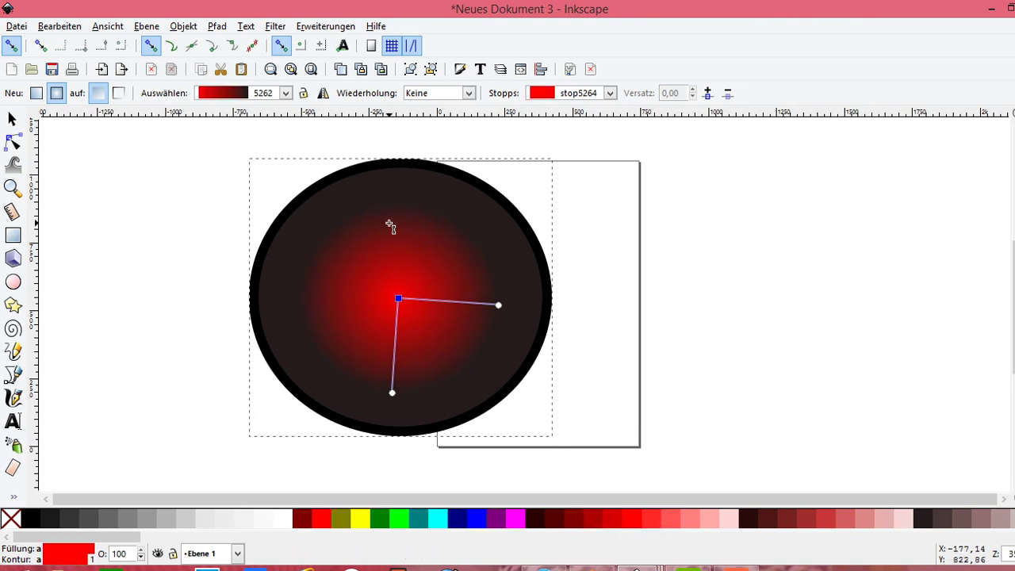
{"action": "left_click", "coordinate": [324, 95]}
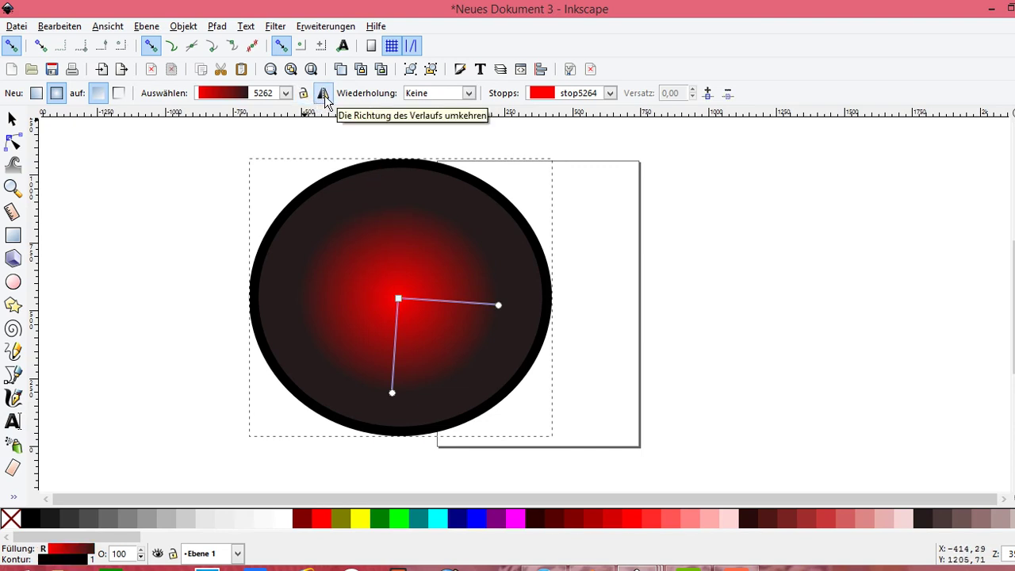
{"action": "left_click", "coordinate": [324, 95]}
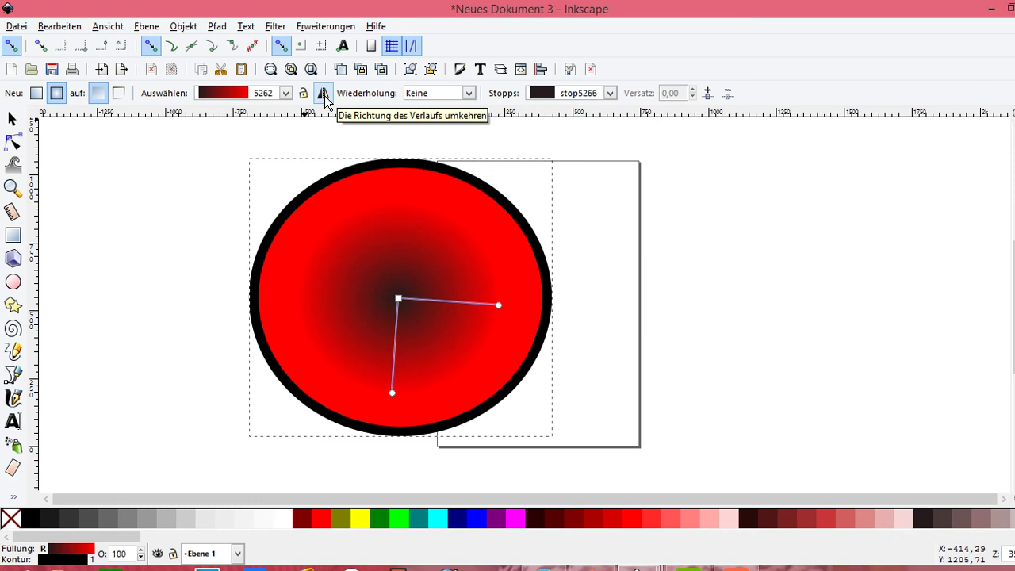
{"action": "left_click", "coordinate": [324, 95]}
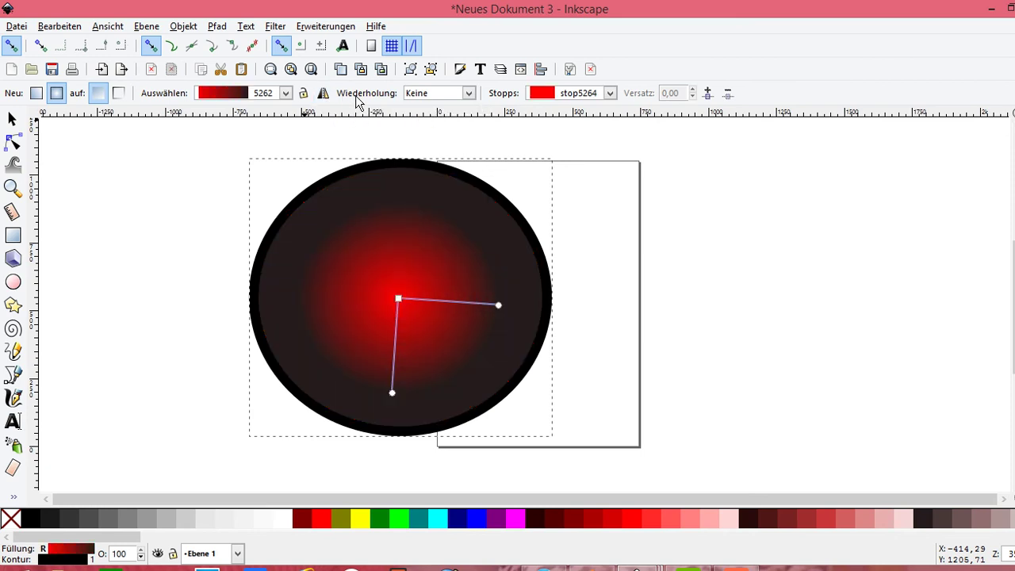
Step: Set gradient repeat to Direkt after trying Reflektierend, then deselect to view the rings
{"action": "left_click", "coordinate": [469, 94]}
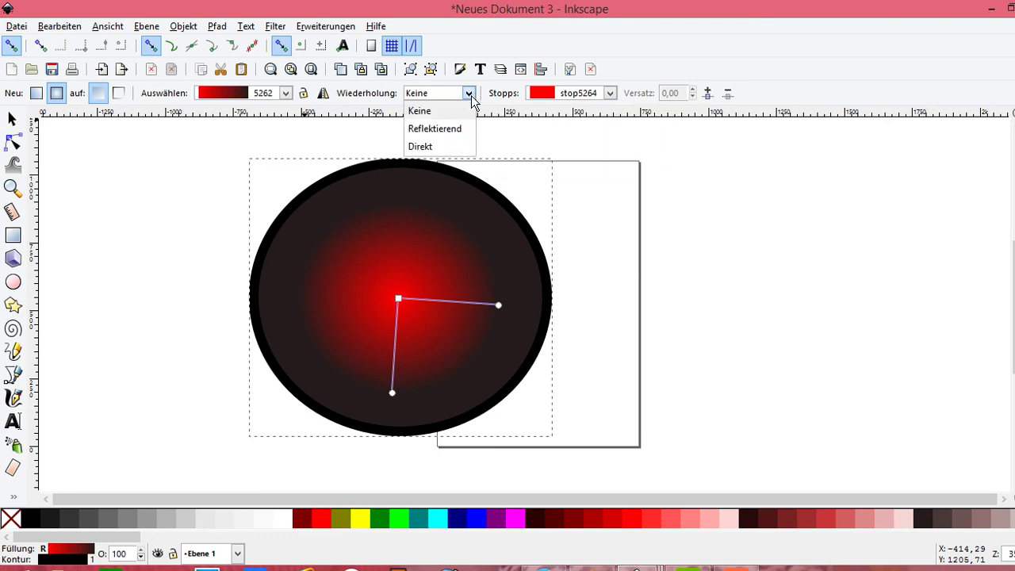
{"action": "left_click", "coordinate": [451, 128]}
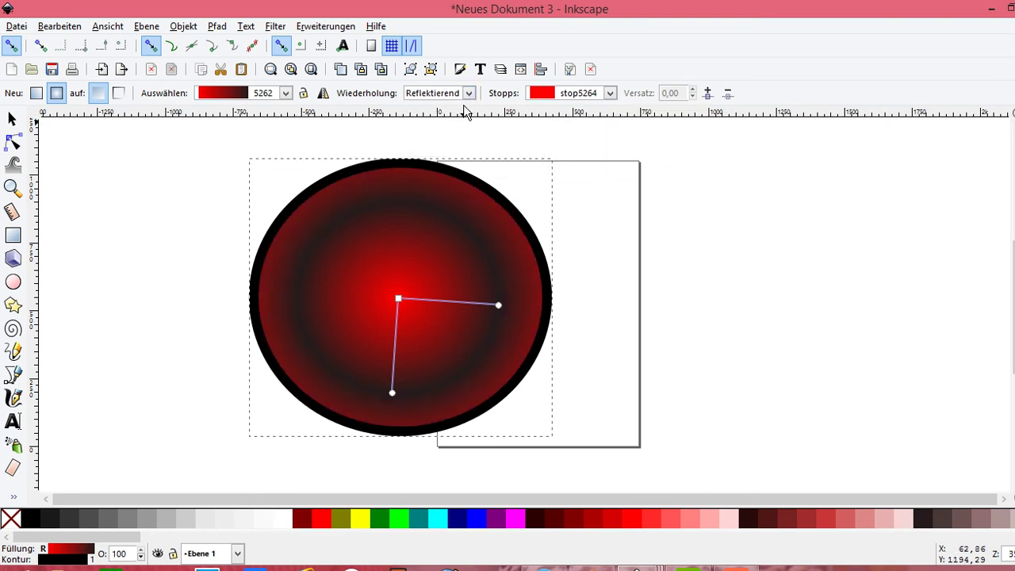
{"action": "left_click", "coordinate": [468, 93]}
{"action": "left_click", "coordinate": [420, 147]}
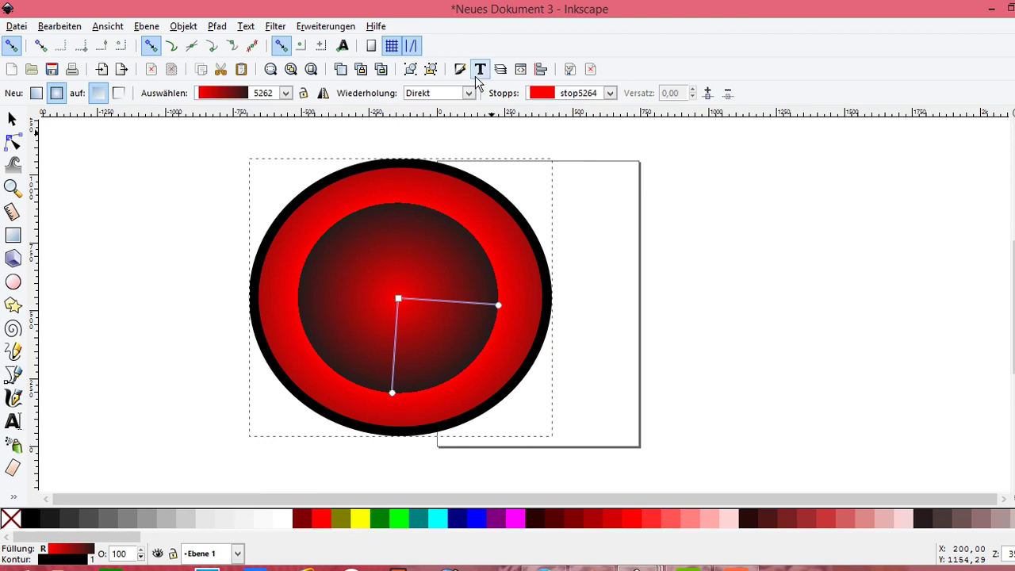
{"action": "mouse_move", "coordinate": [469, 92]}
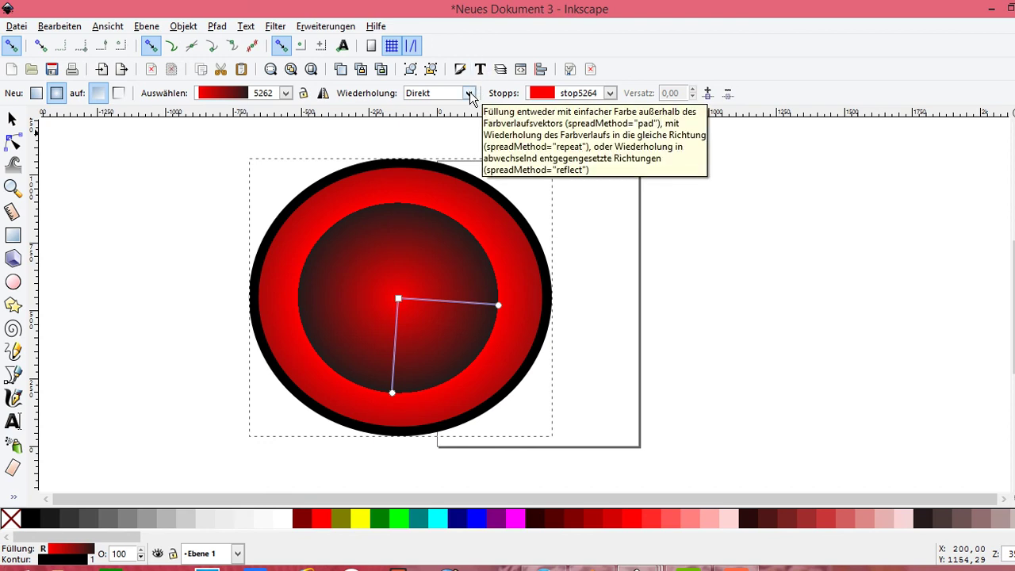
{"action": "left_click", "coordinate": [711, 318]}
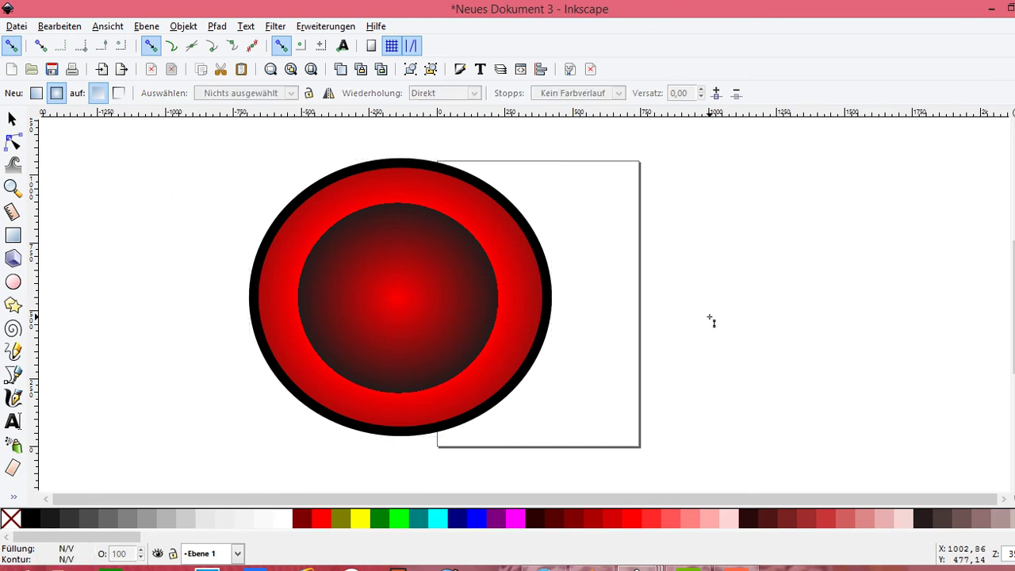